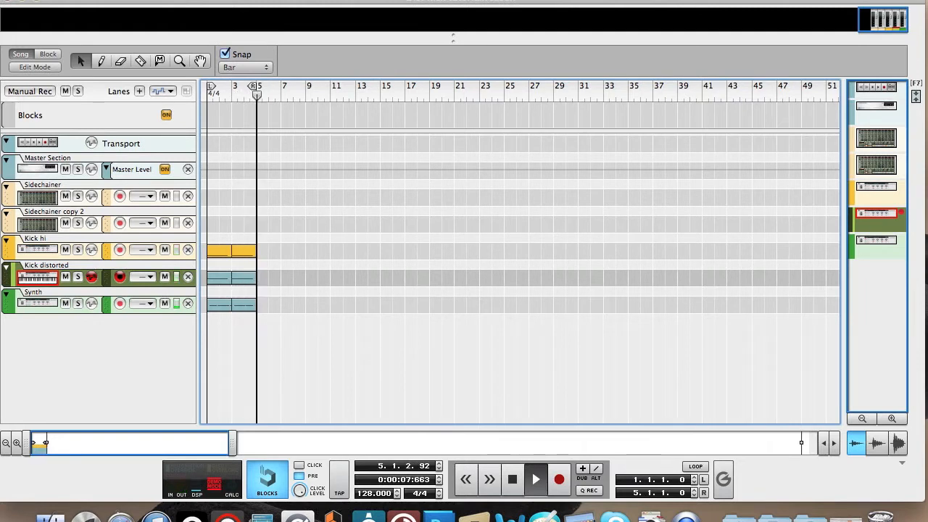
Stop playback, solo the Kick distorted and Kick hi tracks, and play both together from the song start.
key("space")
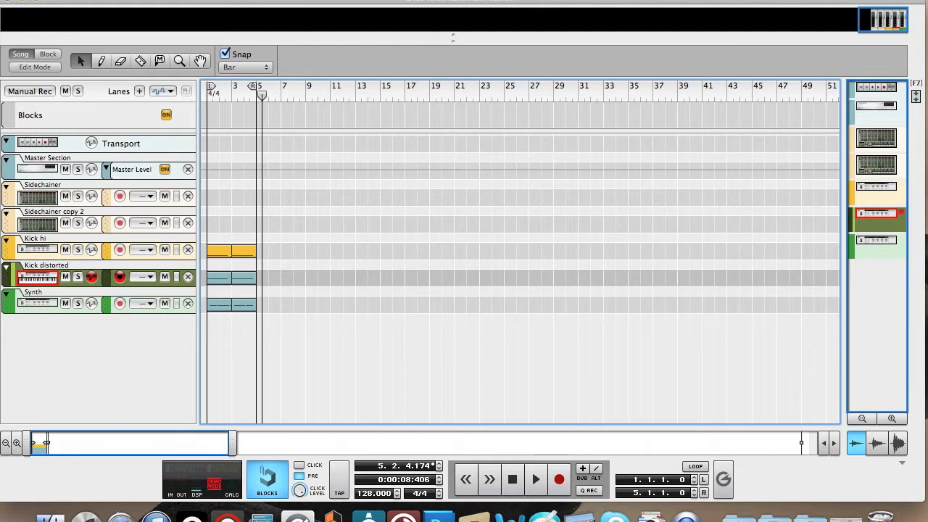
left_click(78, 276)
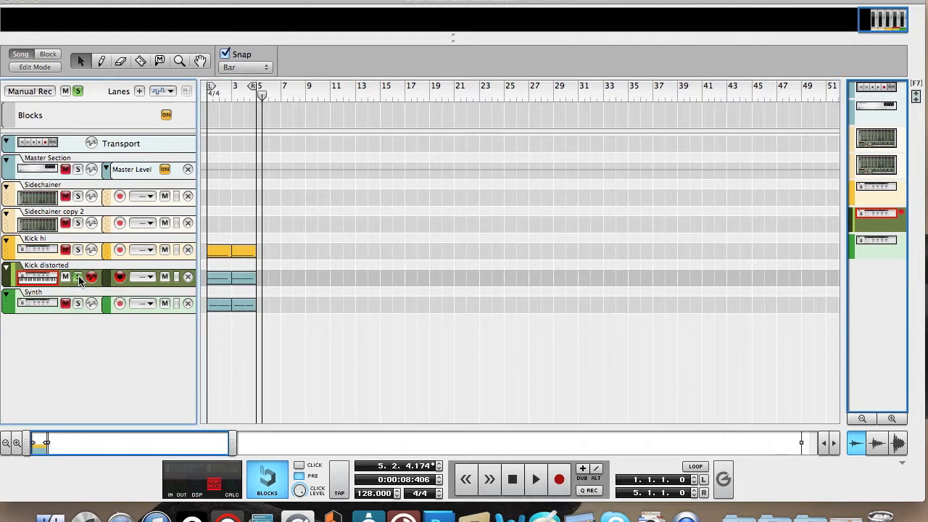
left_click(79, 249)
key("shift+Return")
key("space")
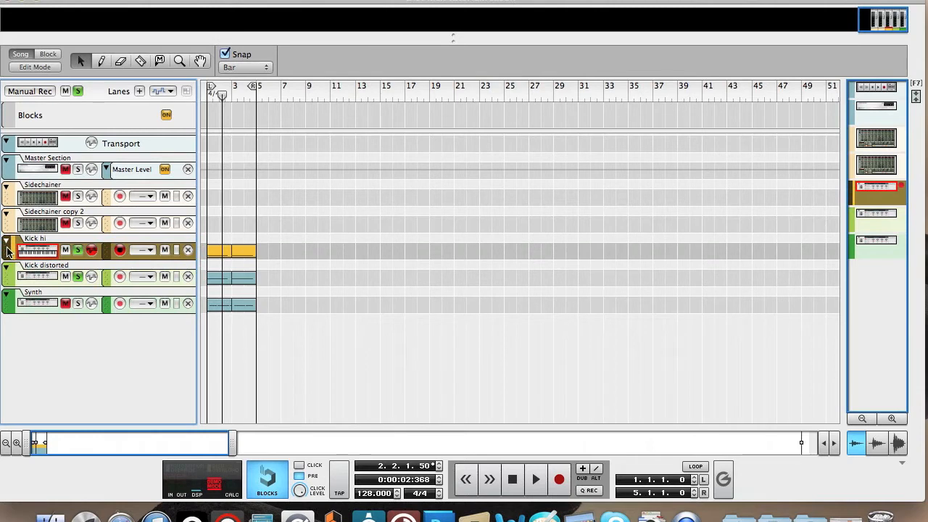
Listen to the Kick hi track soloed on its own from the song start.
key("F6")
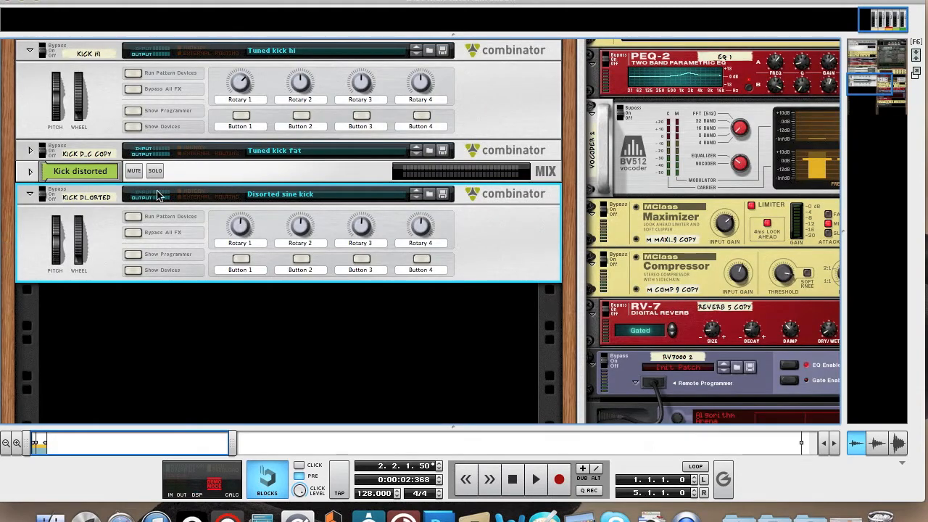
key("F5")
key("F7")
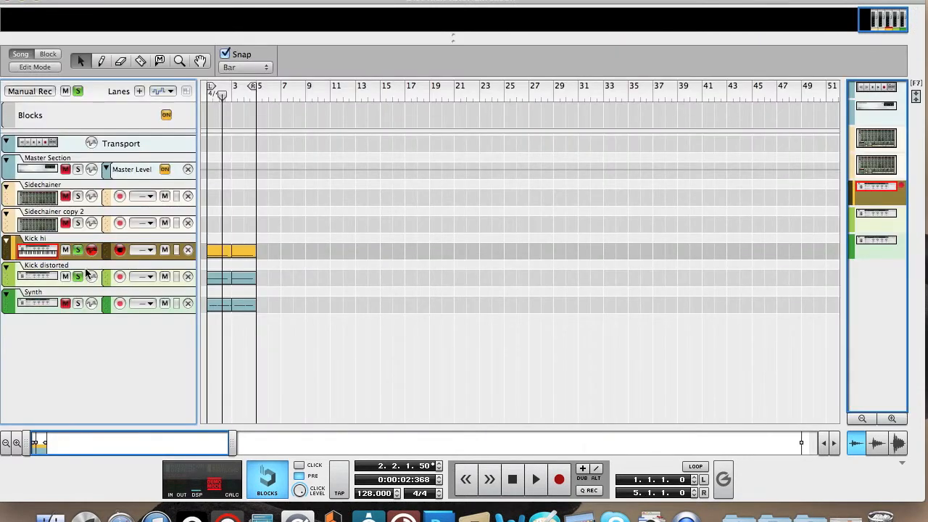
key("shift+Return")
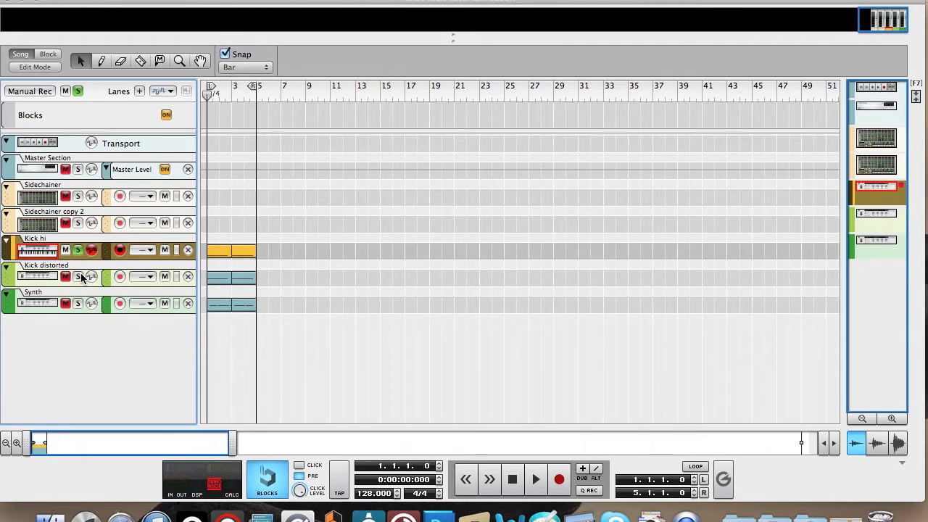
key("space")
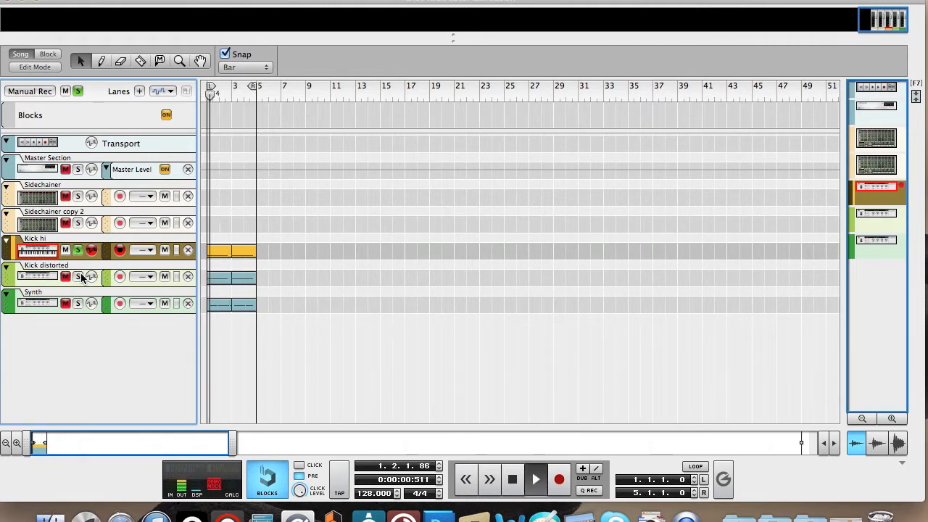
key("space")
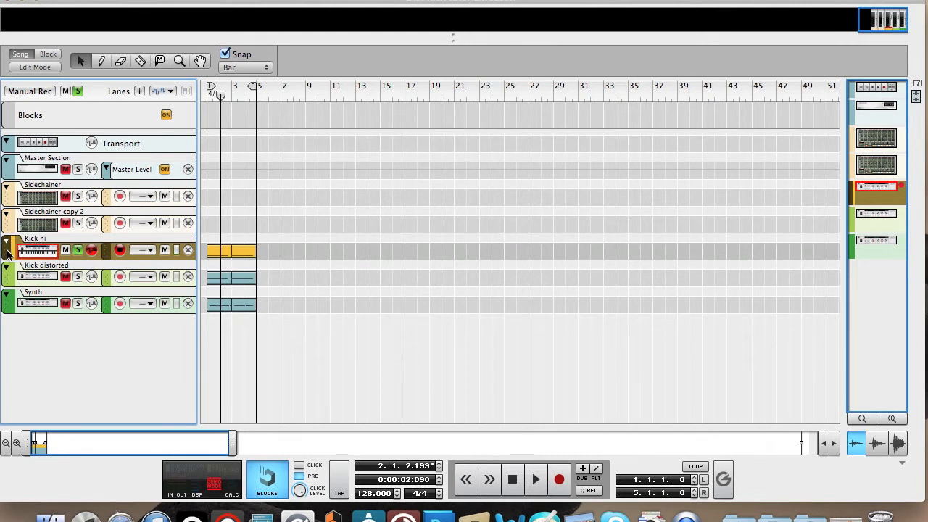
Listen to the Kick distorted track soloed on its own from the song start, and clear its solo.
left_click(79, 250)
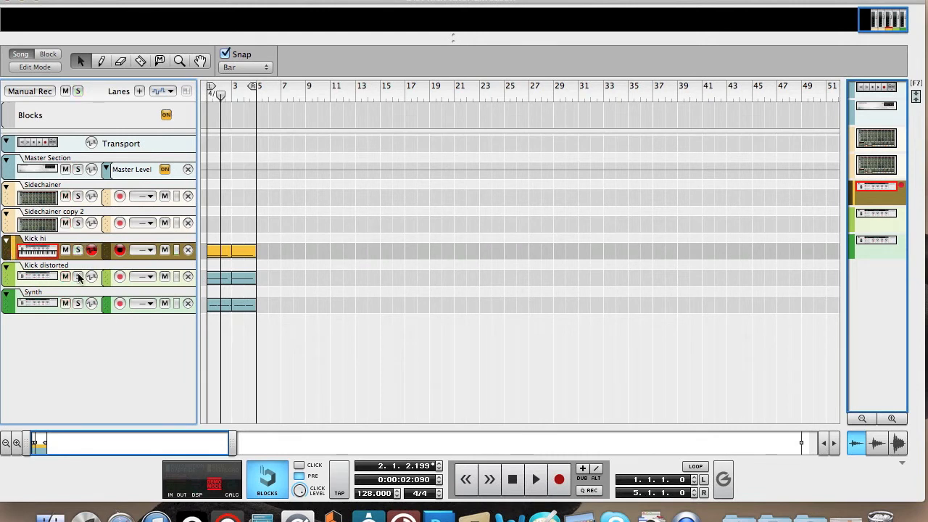
left_click(79, 276)
key("Home")
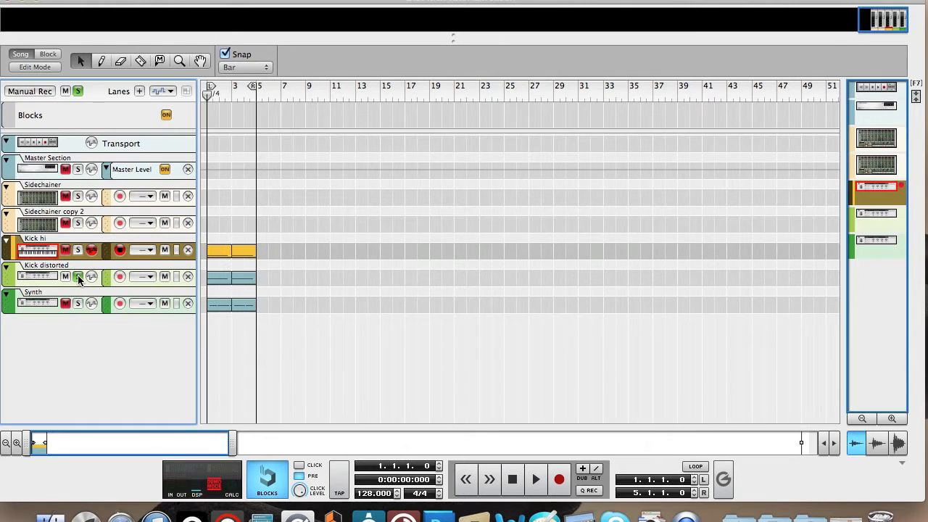
key("space")
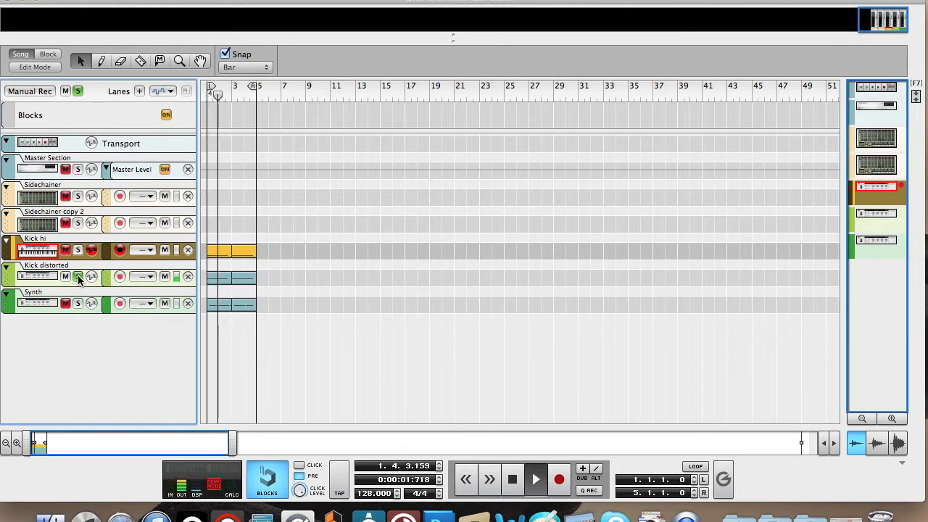
key("space")
left_click(79, 278)
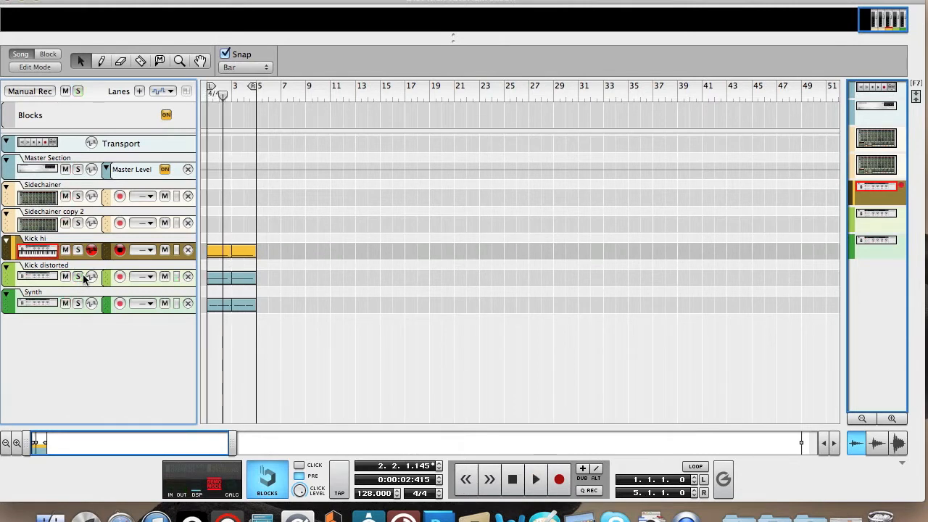
Check the bass drum sample and its source folder in the sample browser of the NN19 4 copy sampler.
key("F6")
scroll(150, 176, "down", 5)
scroll(150, 176, "down", 1)
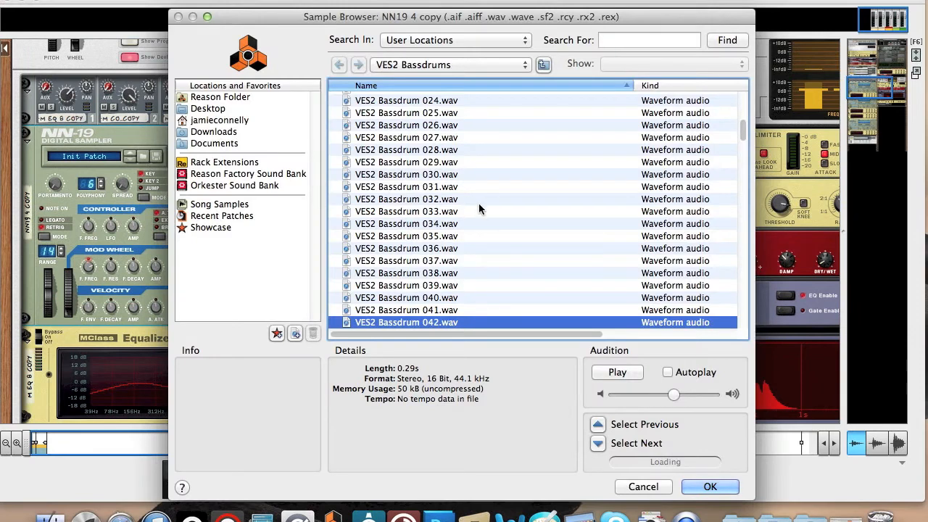
left_click(486, 64)
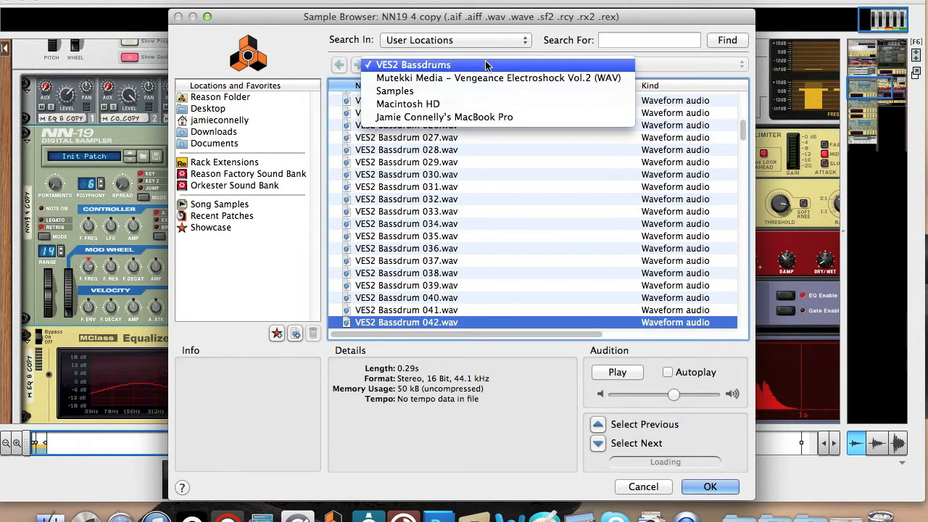
left_click(634, 492)
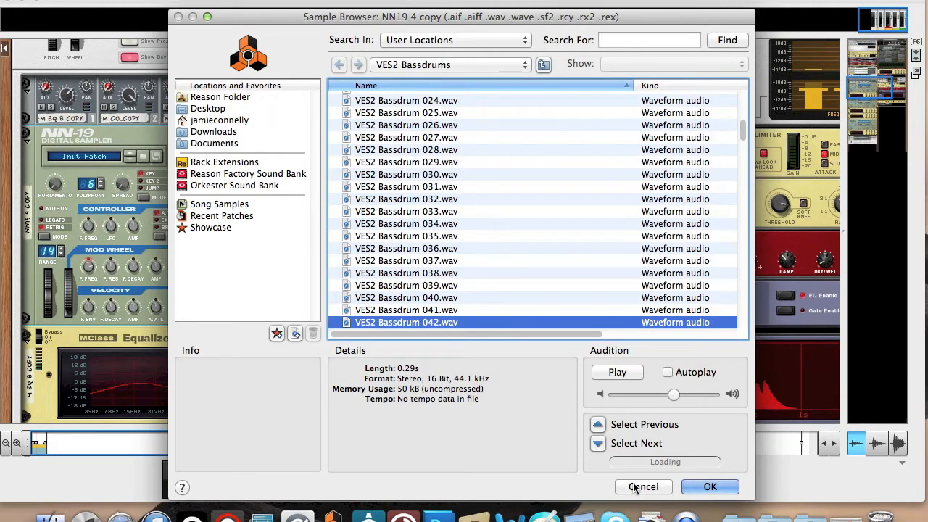
left_click(634, 487)
Inspect the other NN-19 samplers, check the NN19 6 copy bass drum sample, and return to the sequencer.
scroll(254, 205, "down", 5)
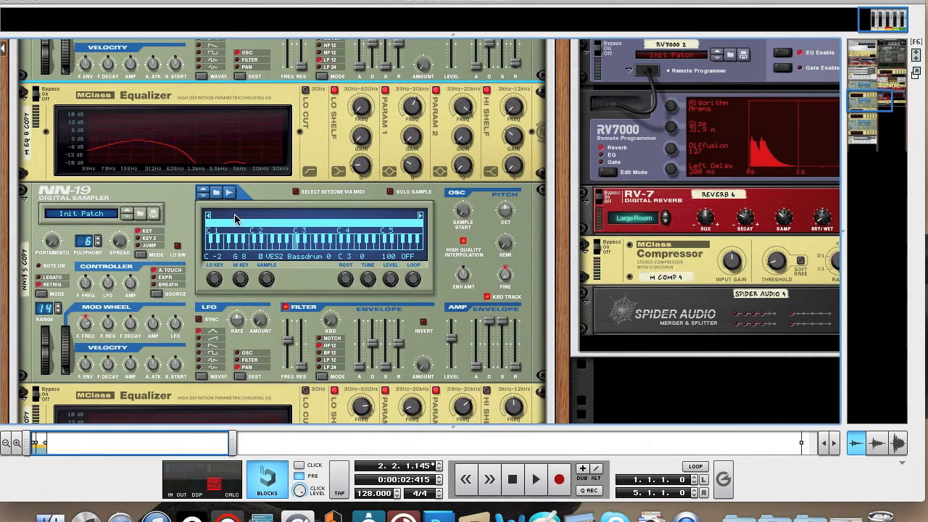
left_click(228, 194)
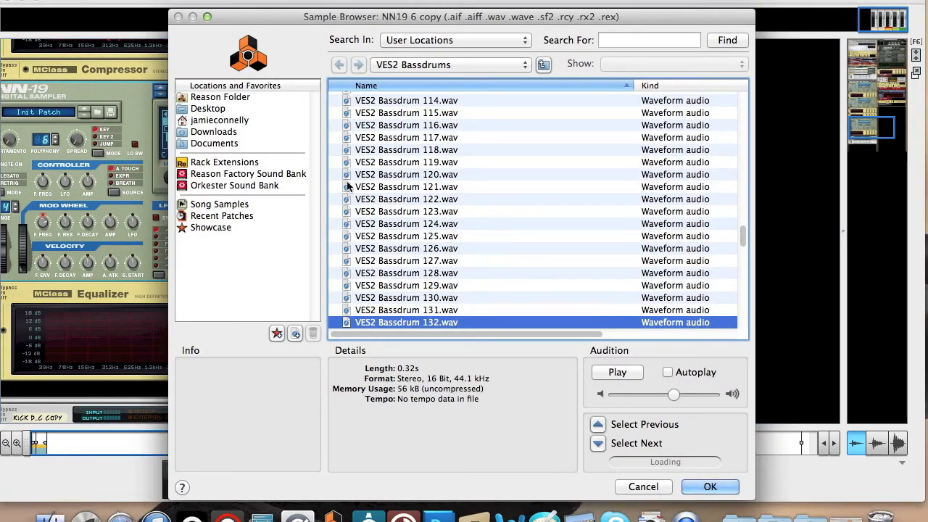
left_click(643, 487)
scroll(179, 291, "up", 10)
scroll(178, 292, "up", 5)
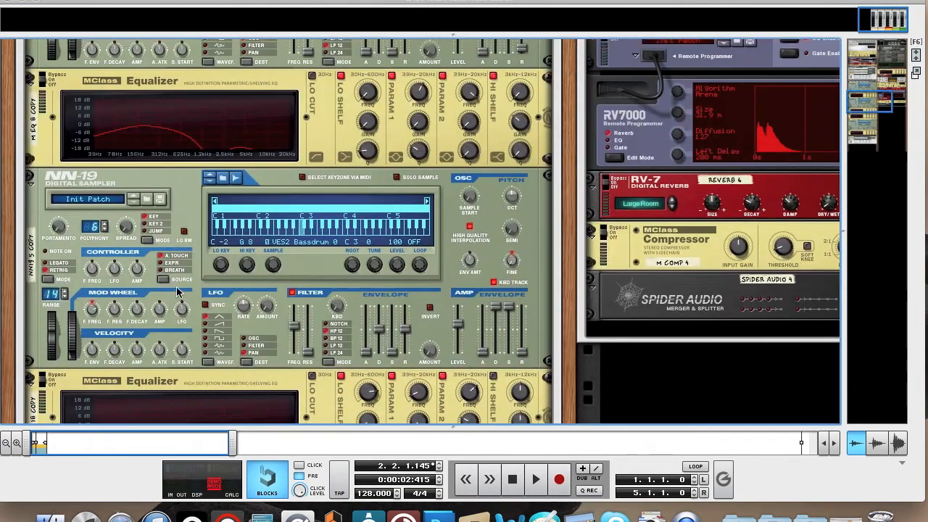
key("F5")
key("F7")
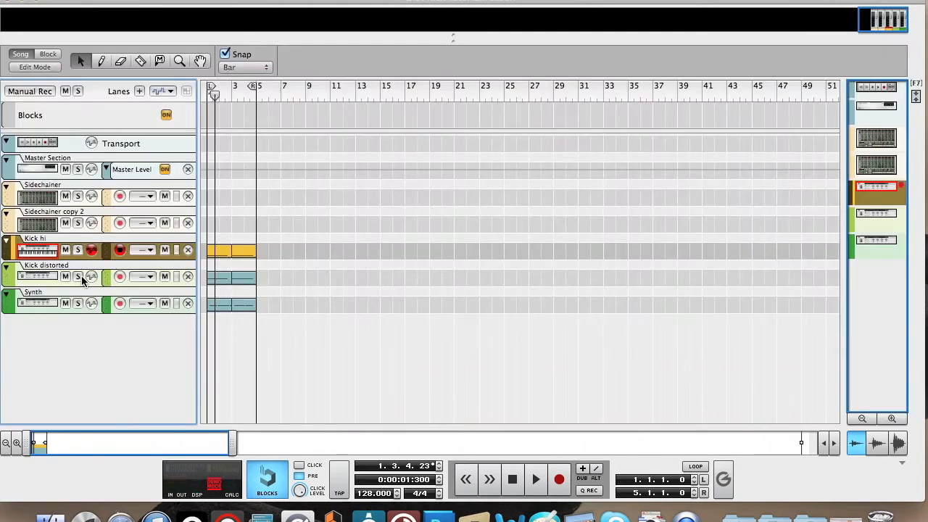
Create a new Combinator in the empty rack space below the Kick distorted Combinator.
key("F6")
scroll(186, 248, "down", 5)
scroll(187, 248, "down", 1)
right_click(186, 247)
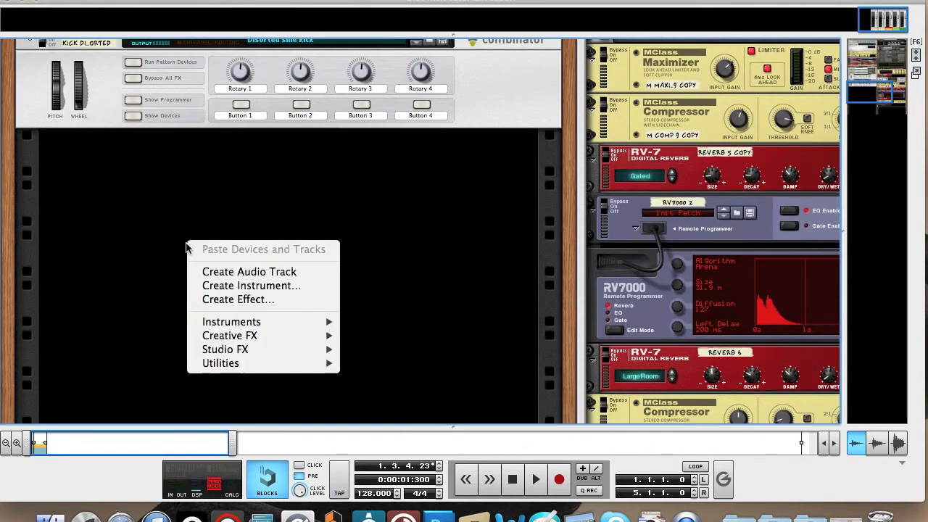
mouse_move(240, 373)
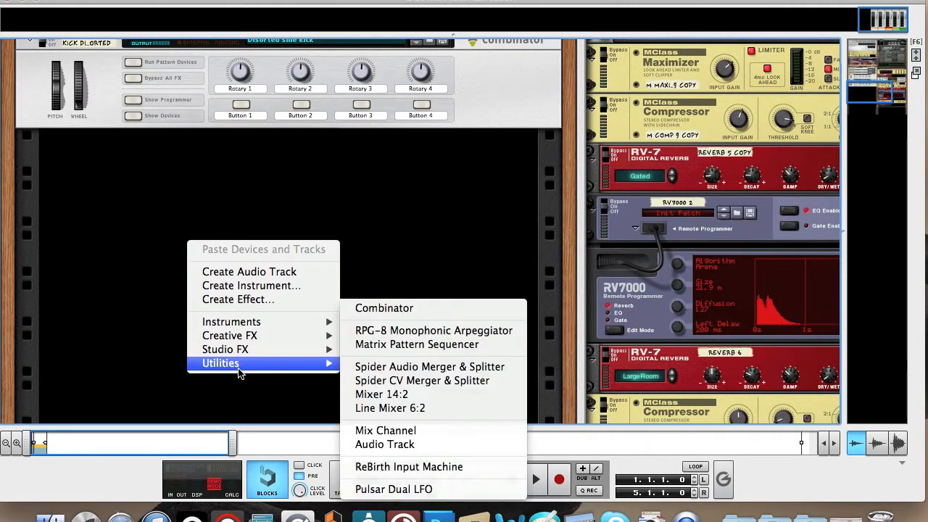
left_click(412, 307)
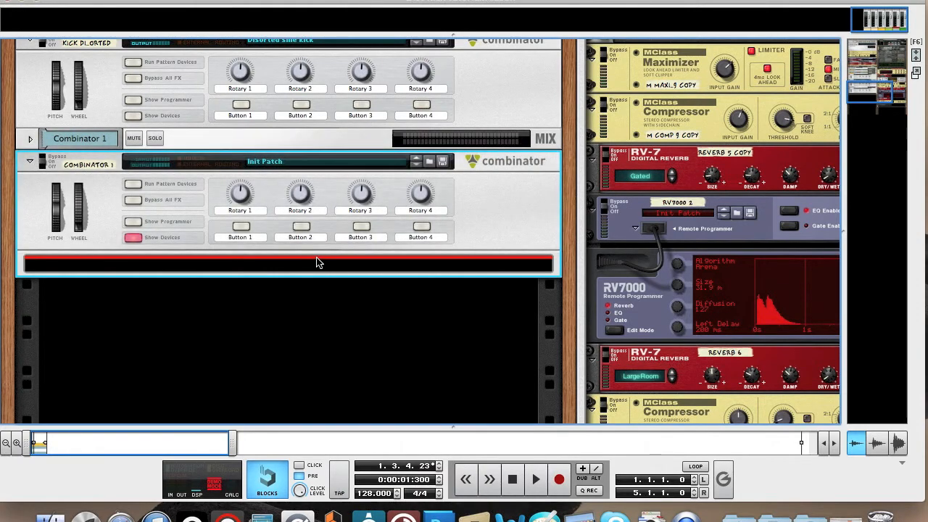
Add a Malström Graintable Synthesizer inside the new Combinator.
right_click(308, 266)
mouse_move(410, 225)
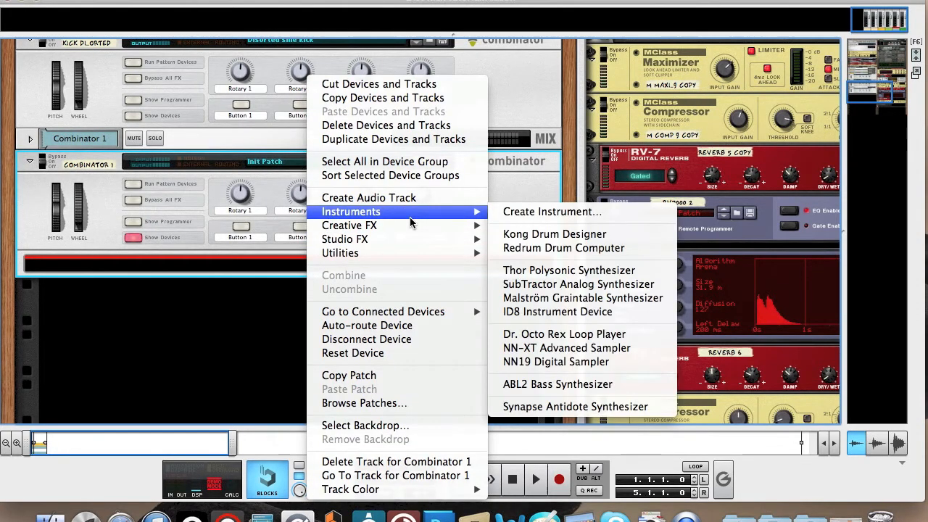
left_click(560, 298)
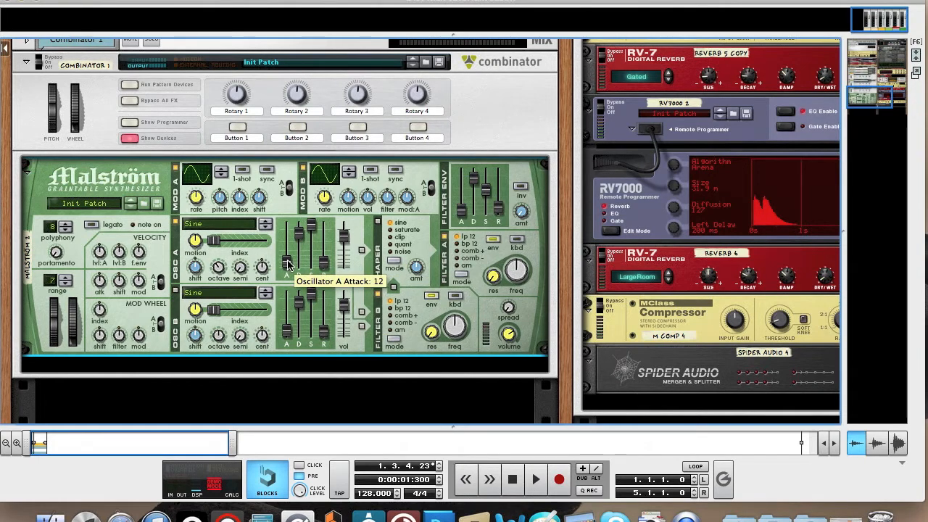
Try a note on the Malström and raise Oscillator A's attack to 77.
key("F4")
key("g")
key("F4")
left_click_drag(288, 262, 287, 259)
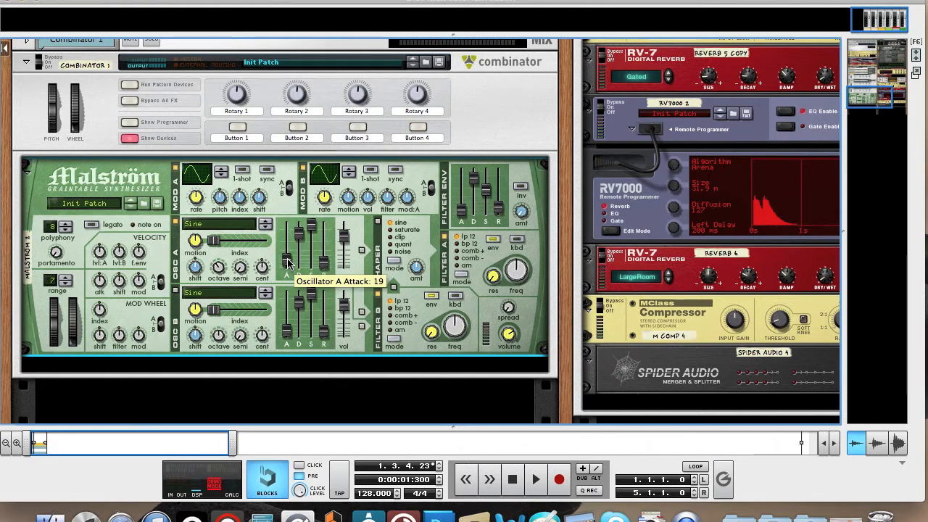
scroll(288, 262, "up", 5)
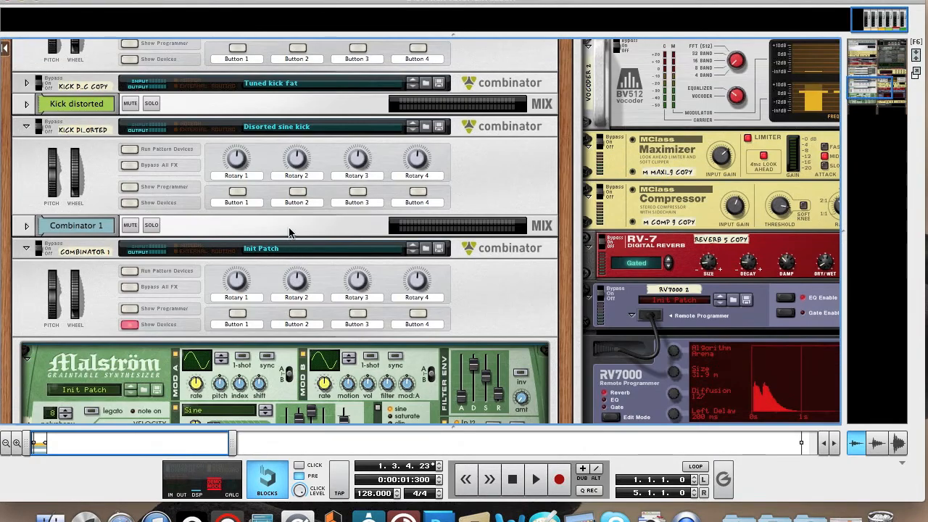
scroll(298, 285, "down", 4)
left_click_drag(288, 313, 288, 303)
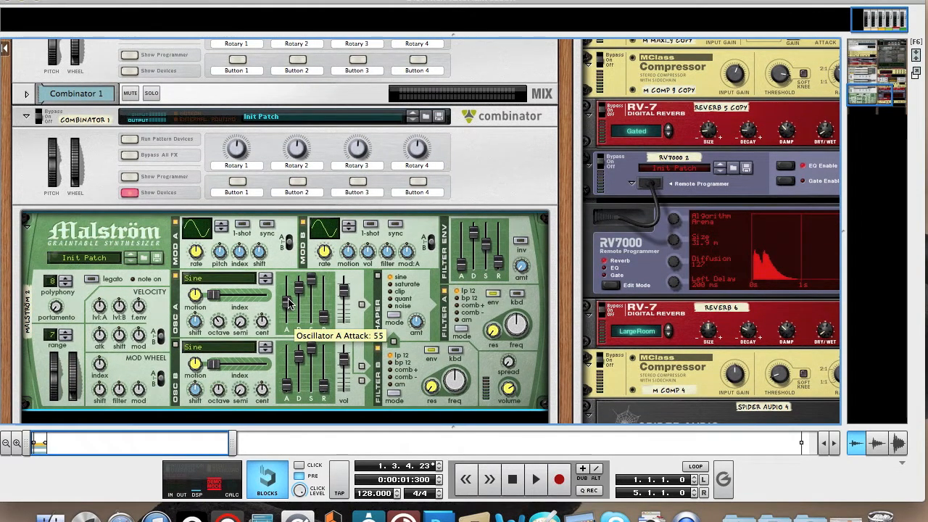
left_click_drag(288, 303, 288, 294)
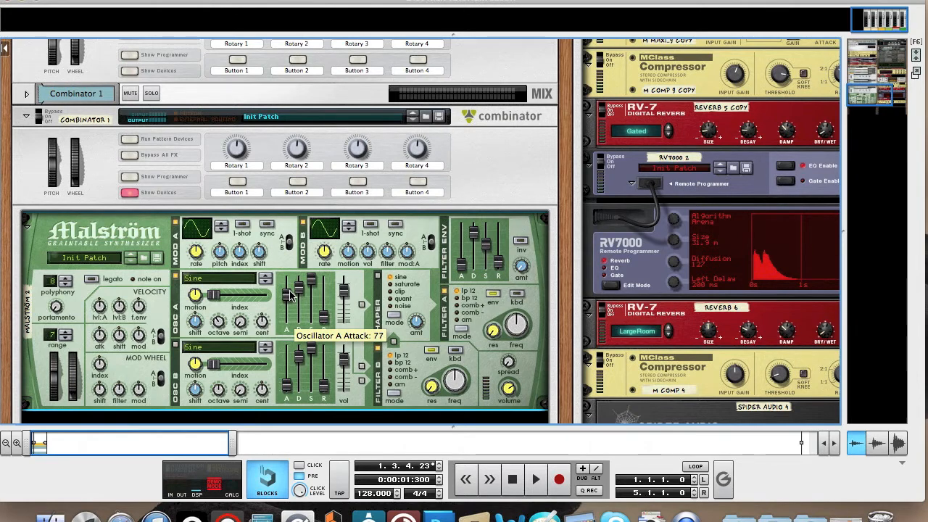
Audition the Malström by playing one note repeatedly on the on-screen piano keys, and close them.
key("F4")
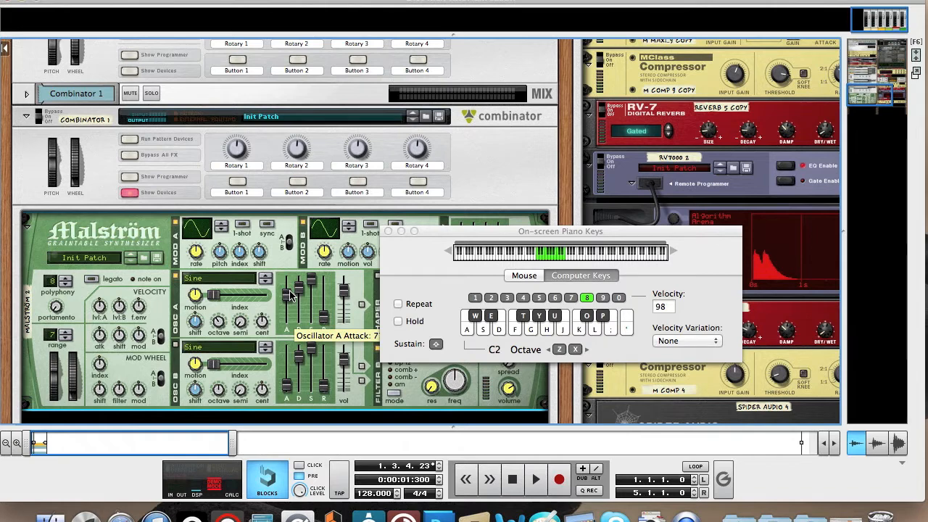
key("s")
key("s")
key("s")
key("s")
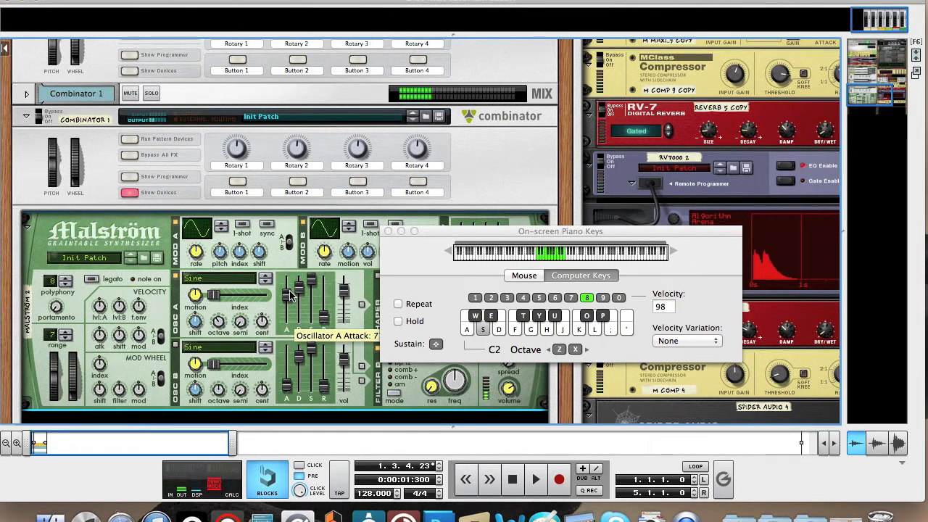
key("s")
key("s")
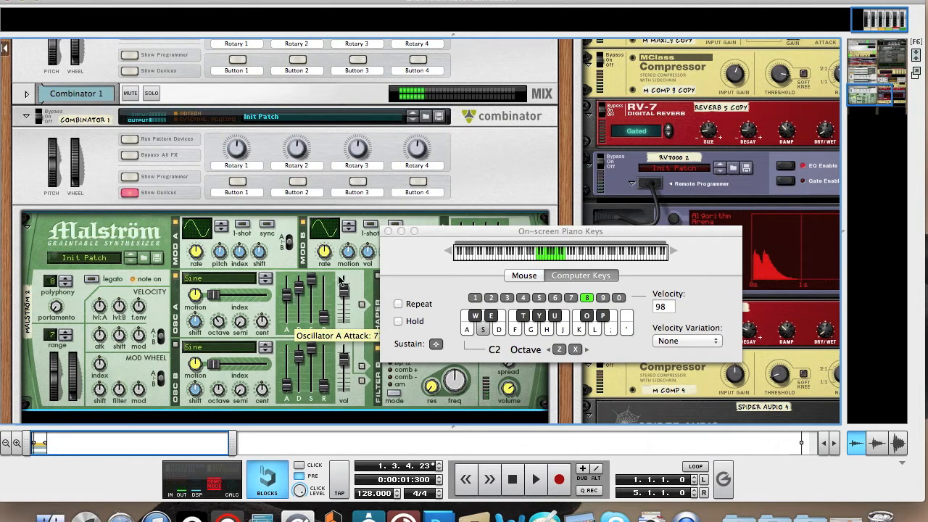
left_click(388, 232)
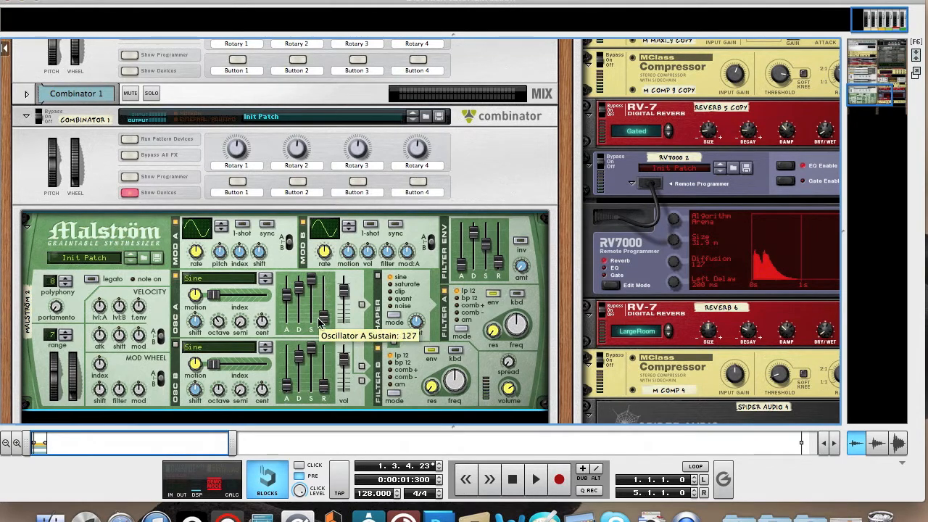
Lower Oscillator A's release and route the oscillator through the enabled shaper in saturate mode.
left_click_drag(324, 318, 316, 371)
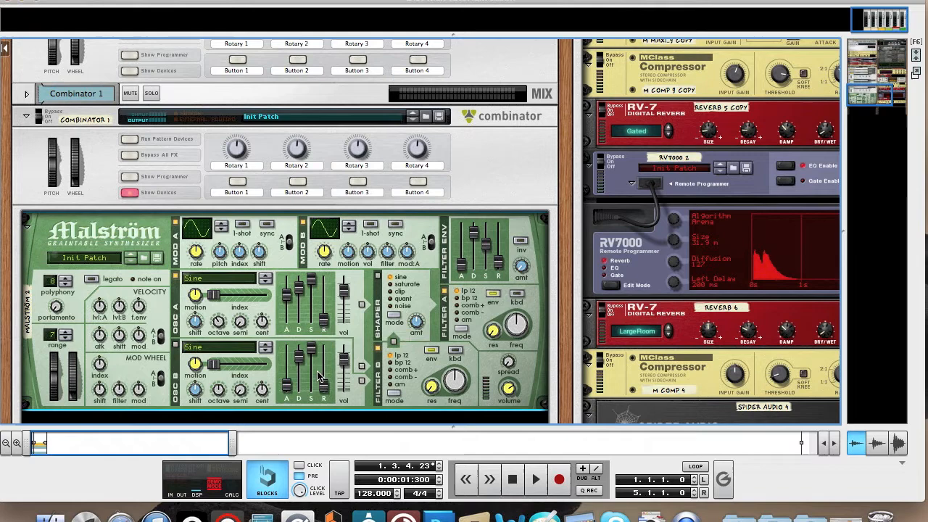
left_click(361, 306)
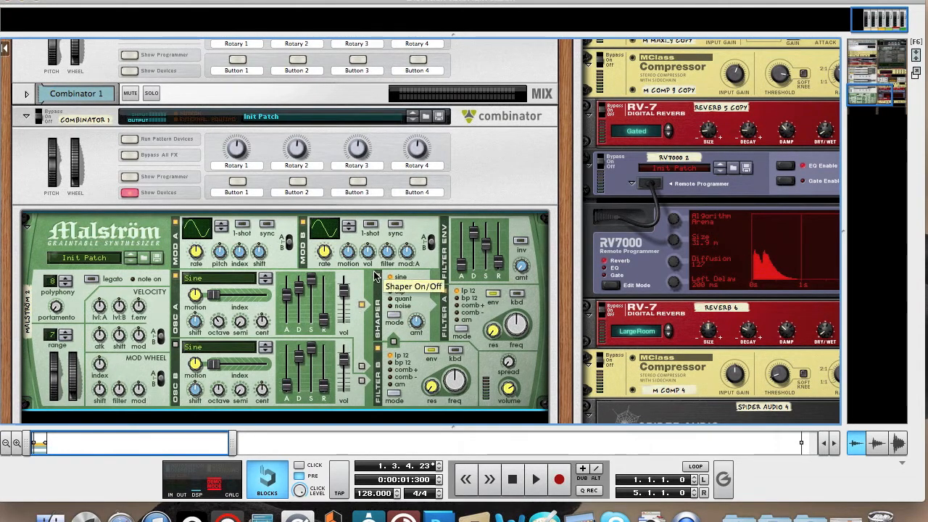
left_click(377, 277)
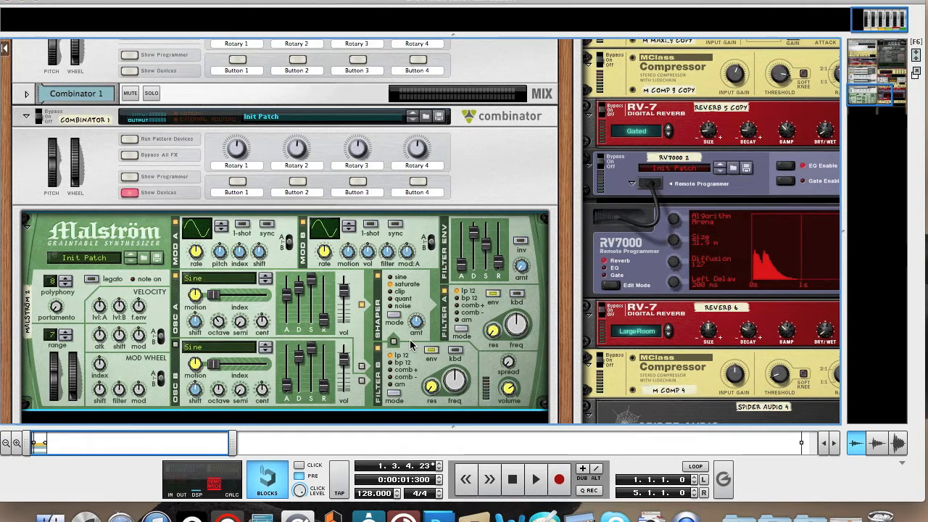
Audition the Malström's shaper saturation with the on-screen piano keys, close them, and raise Filter A's frequency.
key("F4")
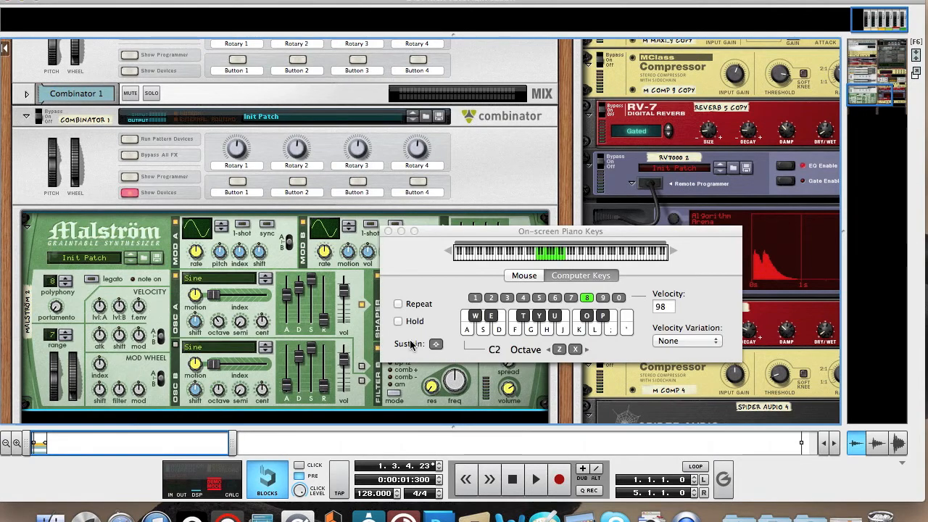
left_click_drag(491, 232, 589, 232)
left_click(417, 321)
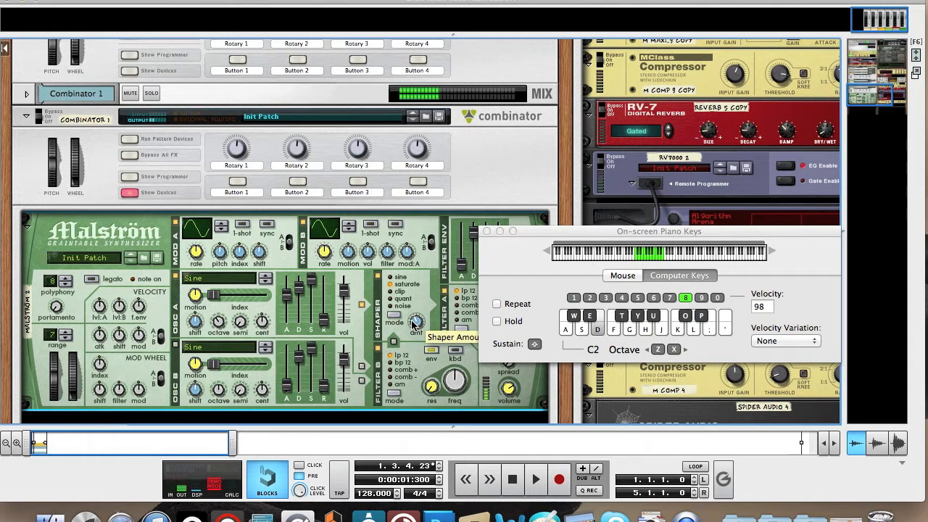
left_click(486, 231)
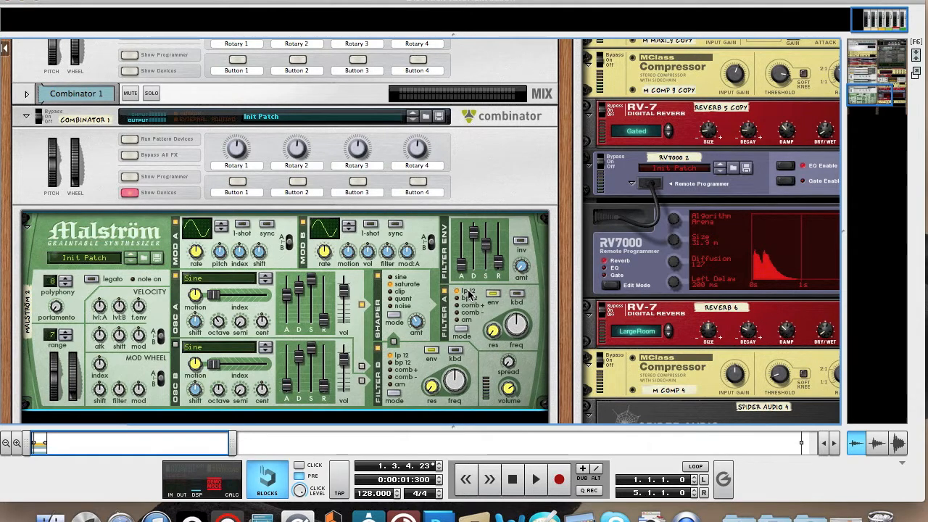
mouse_move(518, 324)
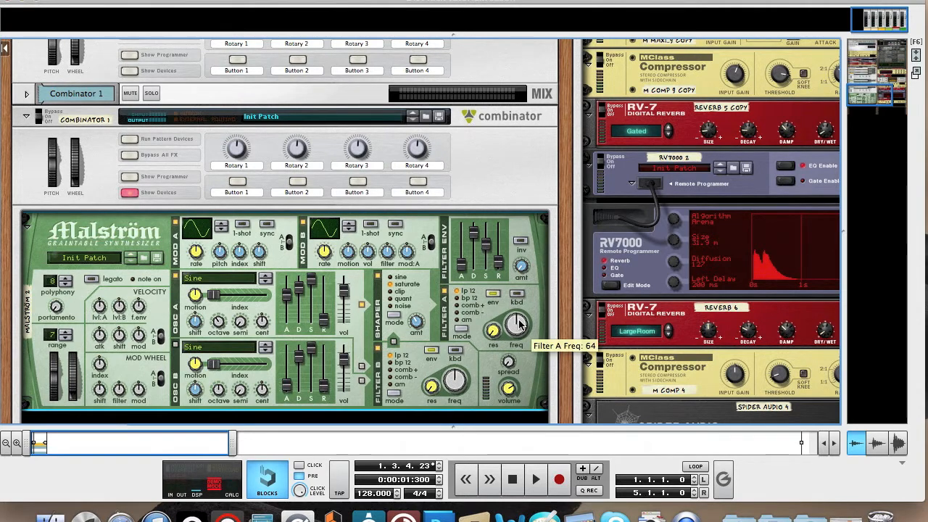
left_click_drag(518, 323, 517, 317)
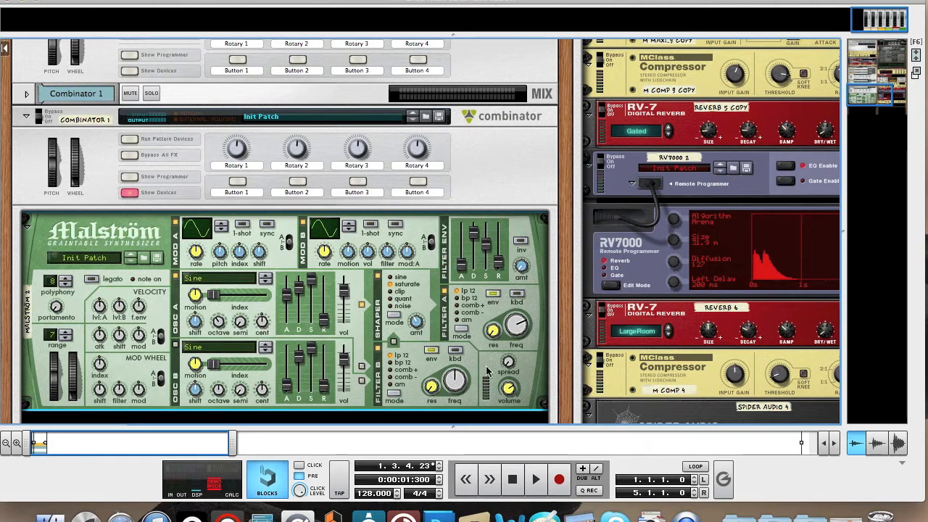
Add a Scream 4 Distortion below the Malström inside the Combinator.
scroll(443, 357, "down", 2)
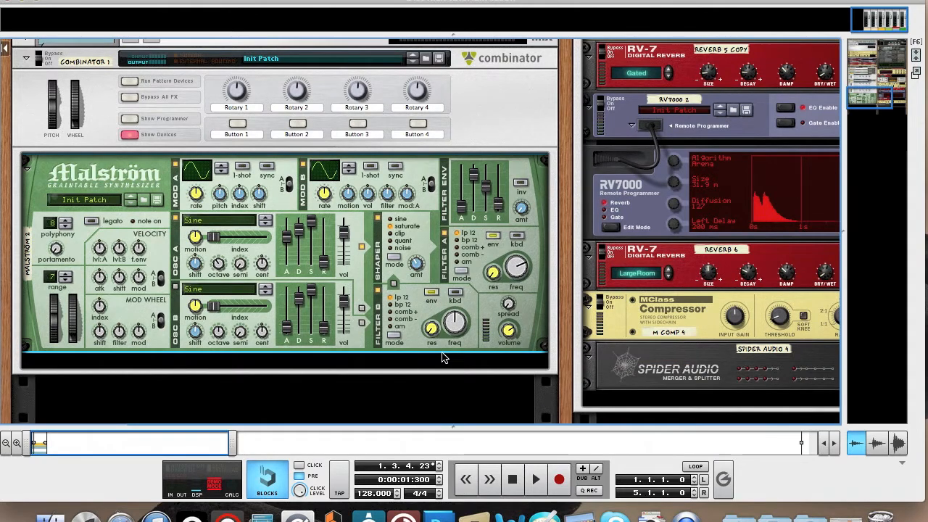
right_click(156, 320)
mouse_move(241, 277)
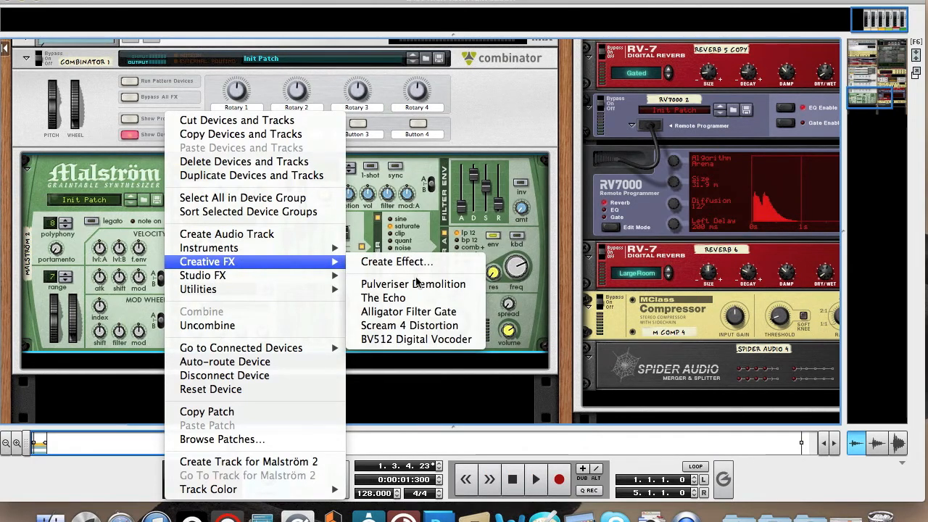
left_click(409, 325)
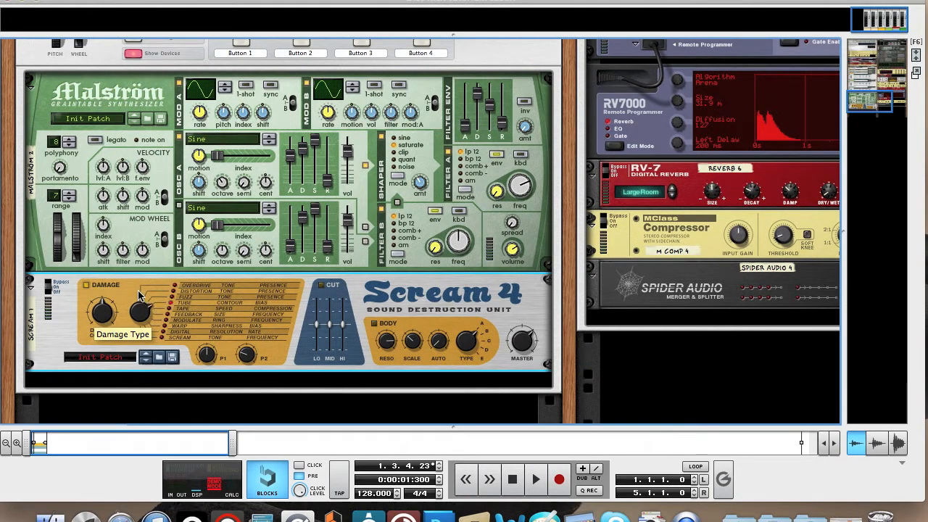
Shape the Scream 4 distortion by raising P1, lowering Damage Control, and enabling Cut with its Lo band raised slightly.
left_click_drag(209, 353, 209, 294)
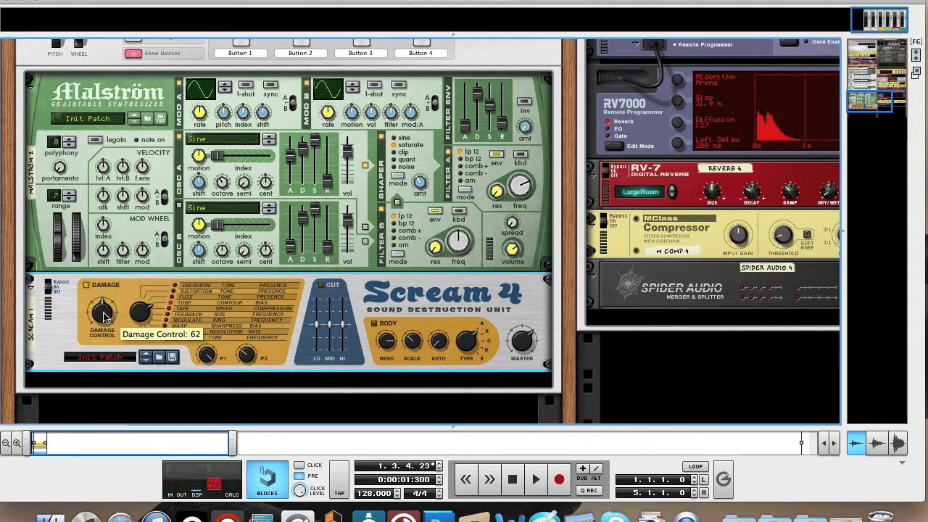
left_click_drag(104, 313, 111, 342)
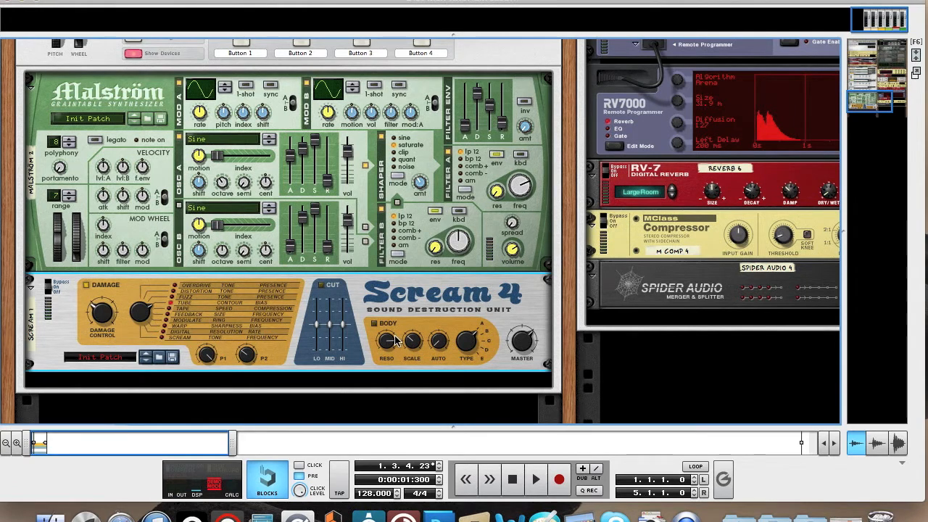
left_click(321, 287)
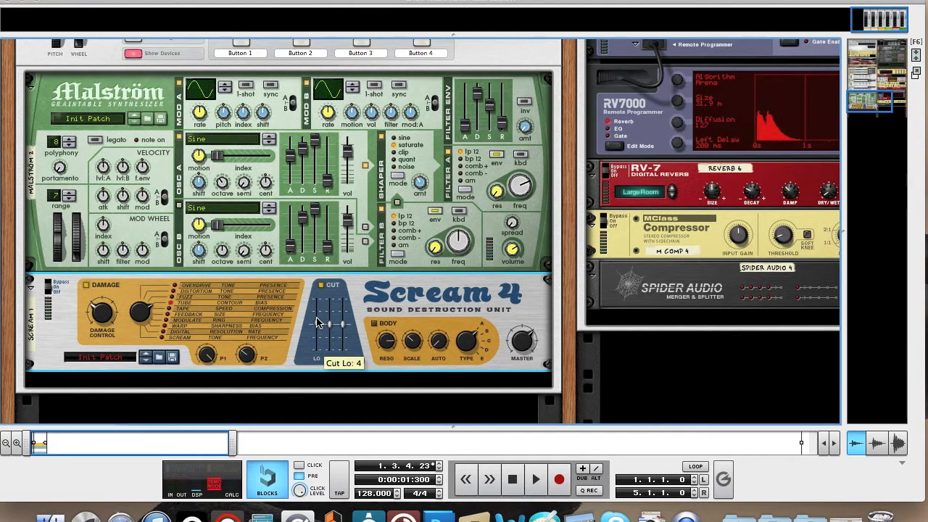
left_click_drag(317, 313, 316, 312)
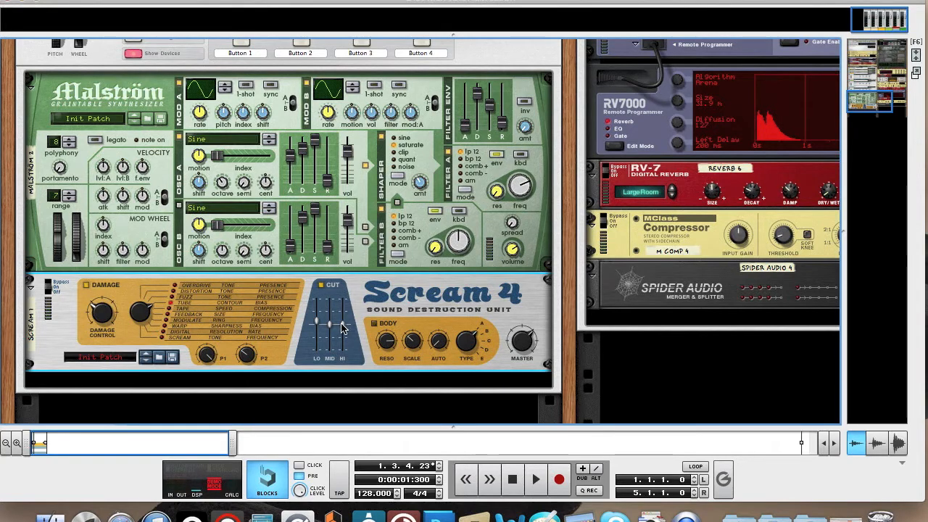
Audition the Scream 4 with the on-screen piano keys, adjust its Master level, and close the keys.
key("F4")
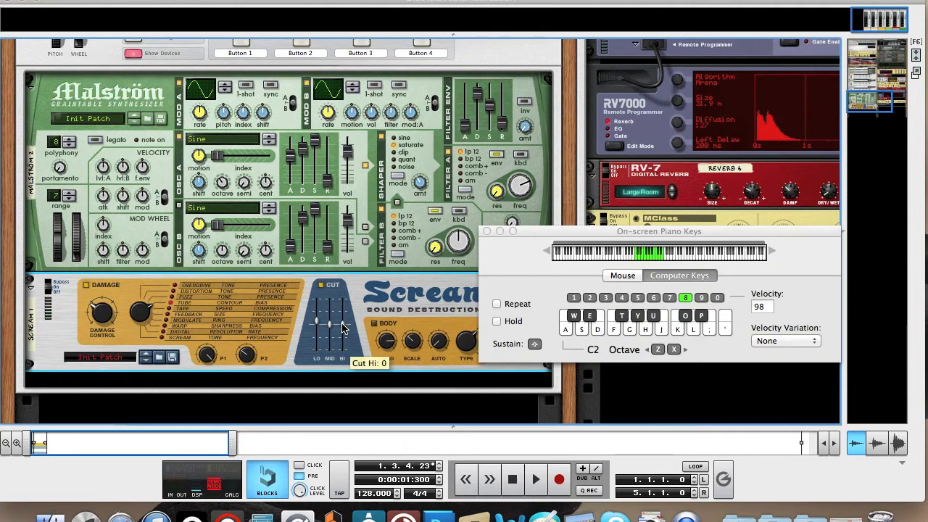
left_click(49, 287)
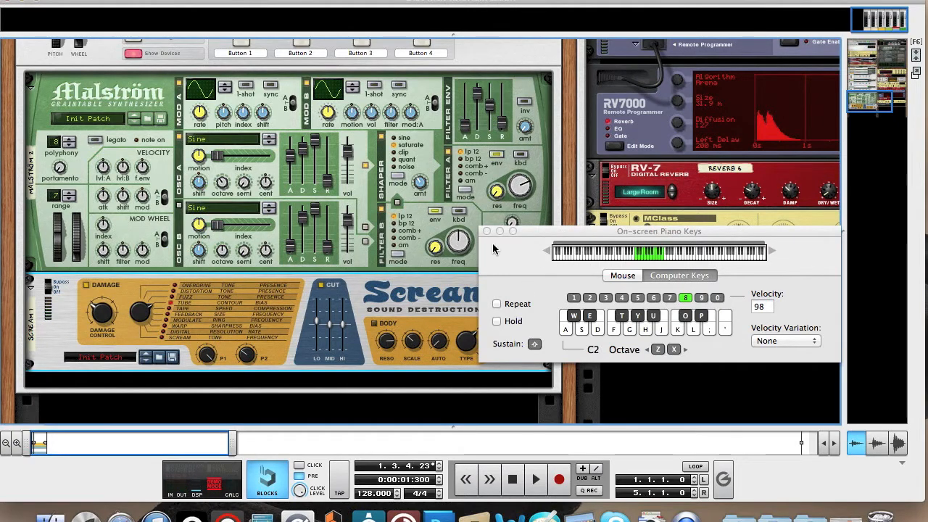
left_click(516, 240)
left_click_drag(569, 231, 375, 97)
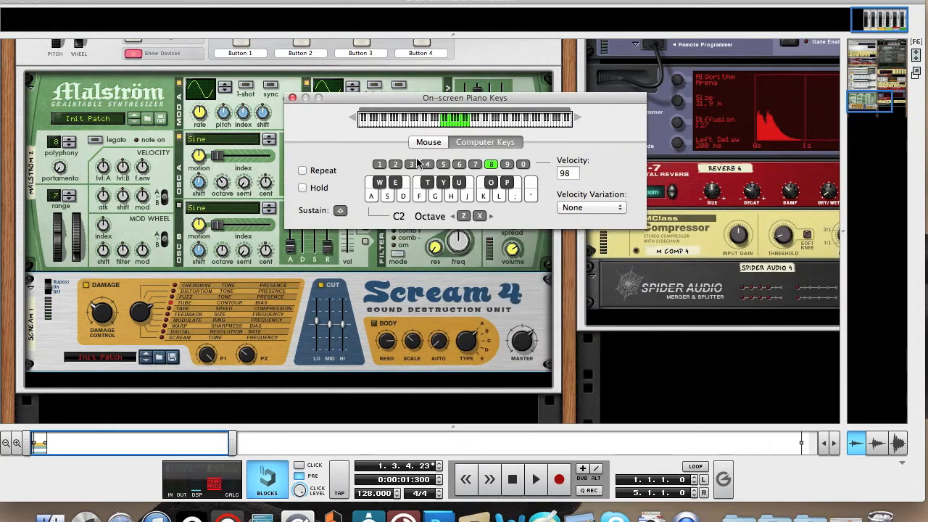
left_click(519, 351)
left_click_drag(519, 341, 519, 339)
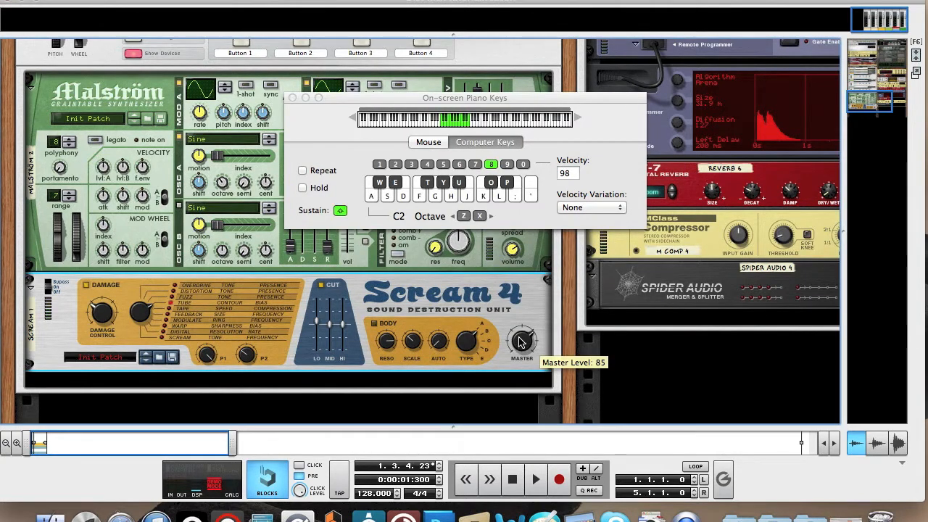
left_click_drag(520, 338, 517, 327)
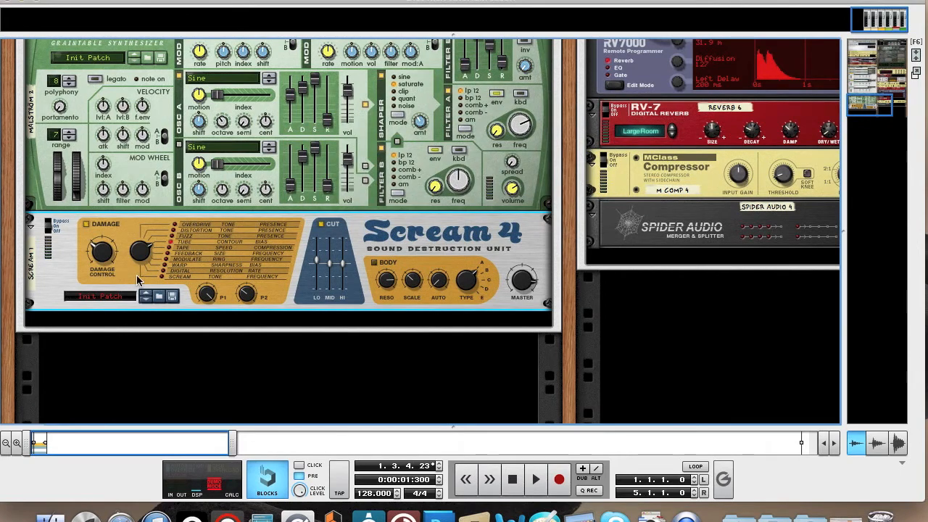
Add two MClass Equalizers in series below the Scream 4.
right_click(139, 280)
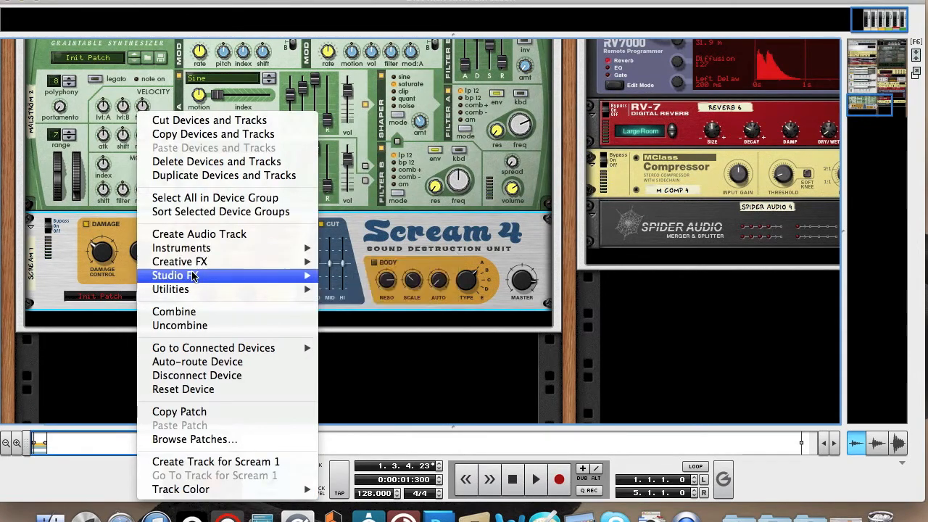
mouse_move(251, 275)
left_click(431, 280)
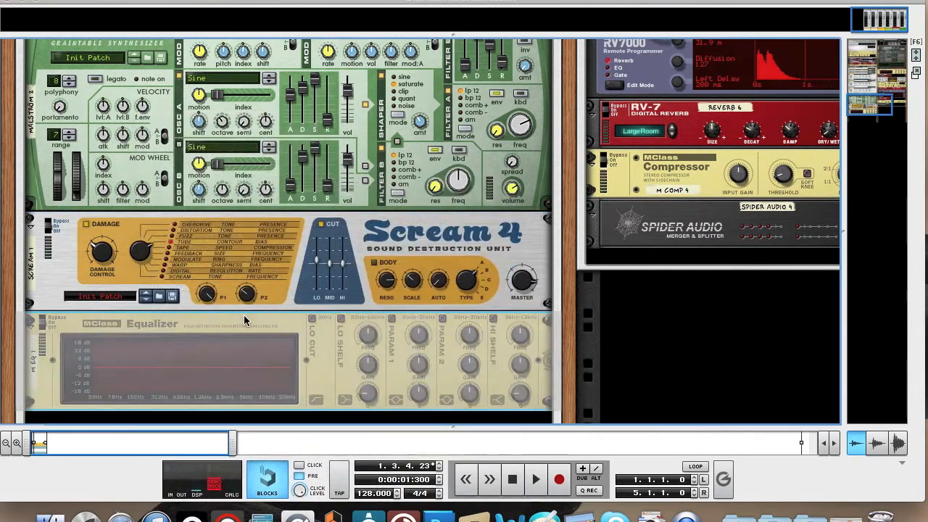
right_click(244, 315)
mouse_move(345, 318)
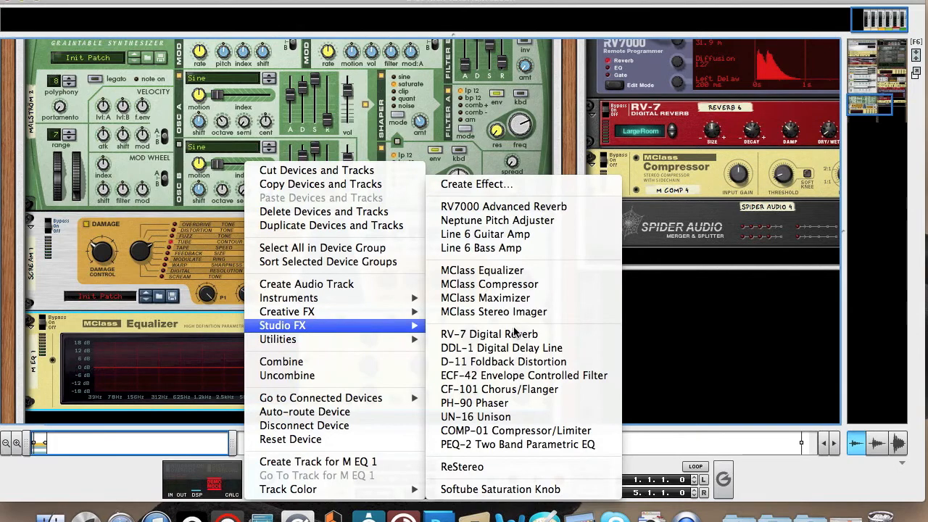
left_click(514, 274)
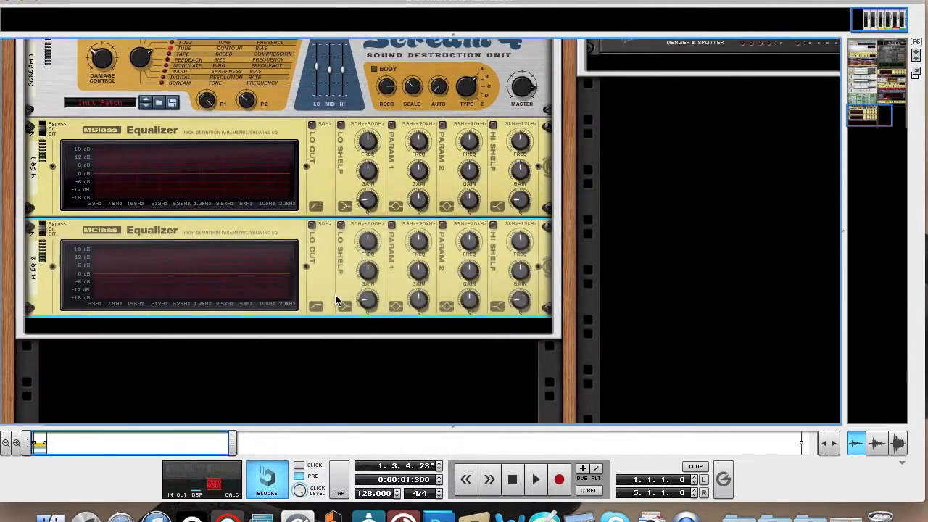
Enable Lo Shelf, Param 1 and Param 2 on the first equalizer, and raise the low shelf's frequency and gain.
left_click(392, 125)
left_click(443, 125)
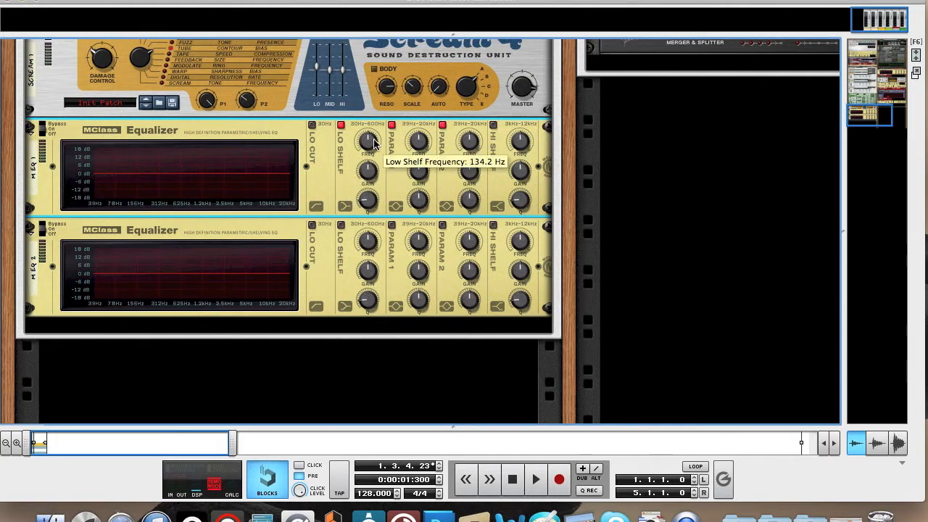
left_click_drag(374, 133, 369, 102)
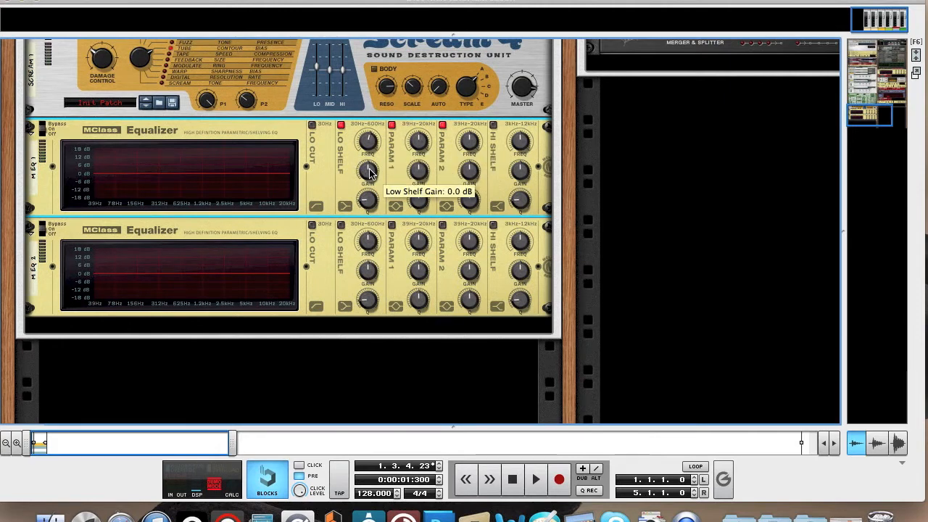
left_click_drag(370, 172, 371, 168)
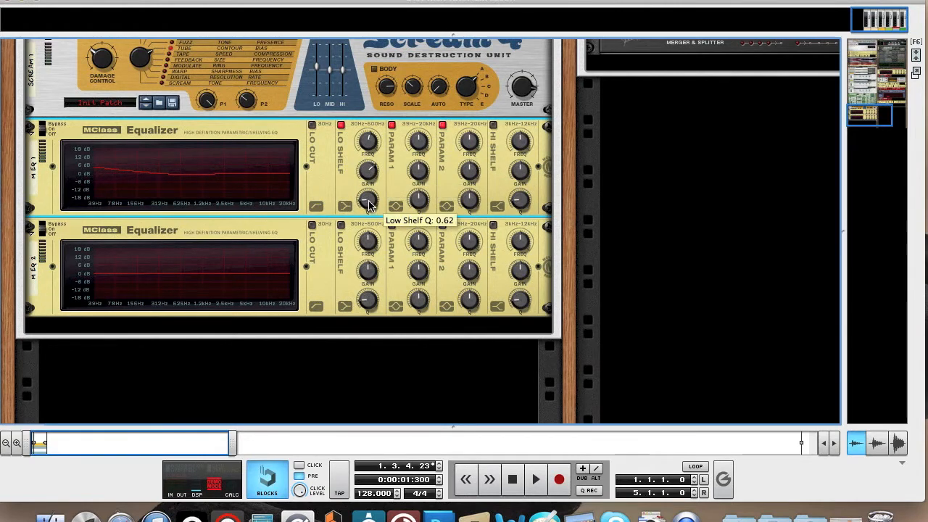
Cut the first equalizer with Param 1 at about 200 Hz and Param 2 at about 750 Hz.
left_click_drag(419, 172, 422, 192)
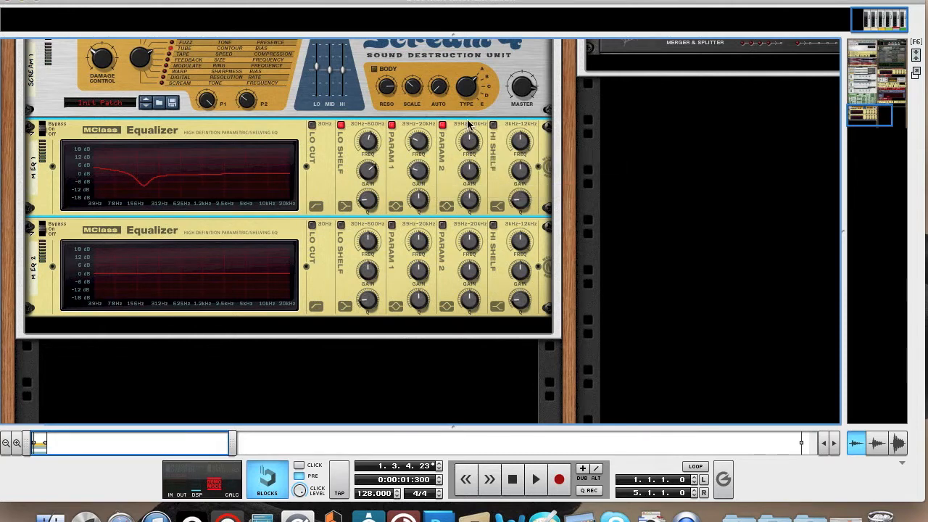
mouse_move(468, 145)
left_click_drag(467, 145, 471, 158)
scroll(200, 231, "up", 2)
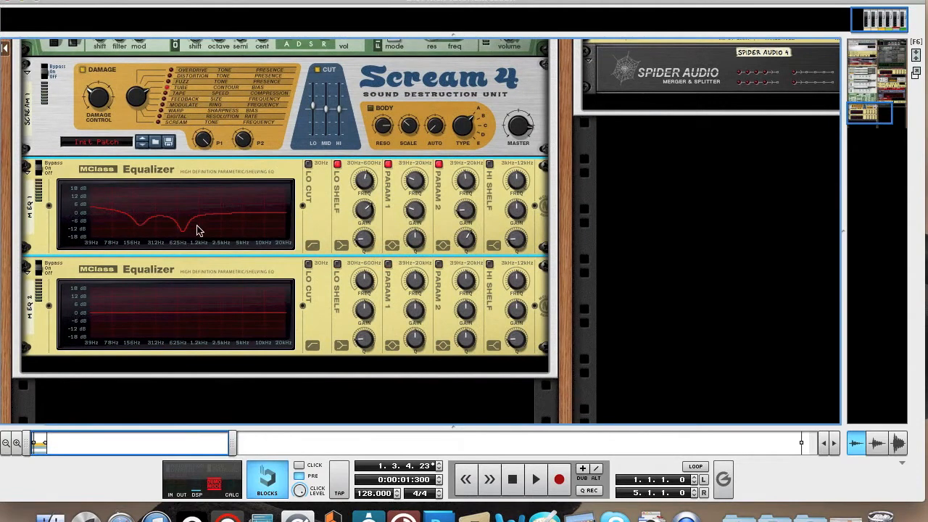